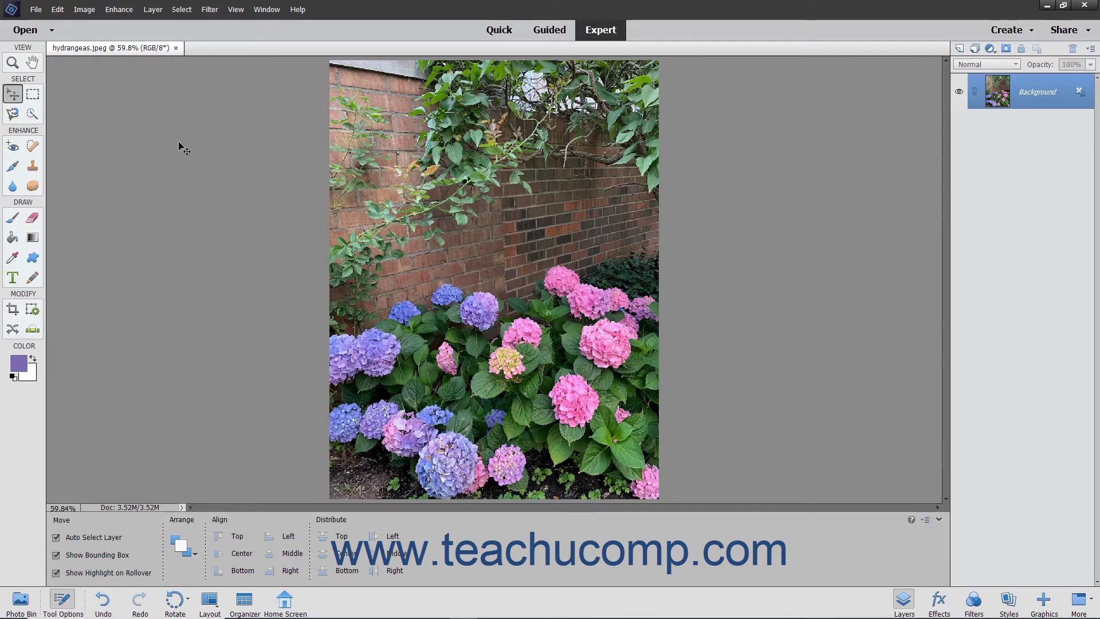
# Preview the Dry Brush artistic filter from the Filter menu, then discard it.
pyautogui.click(208, 12)
pyautogui.click(207, 12)
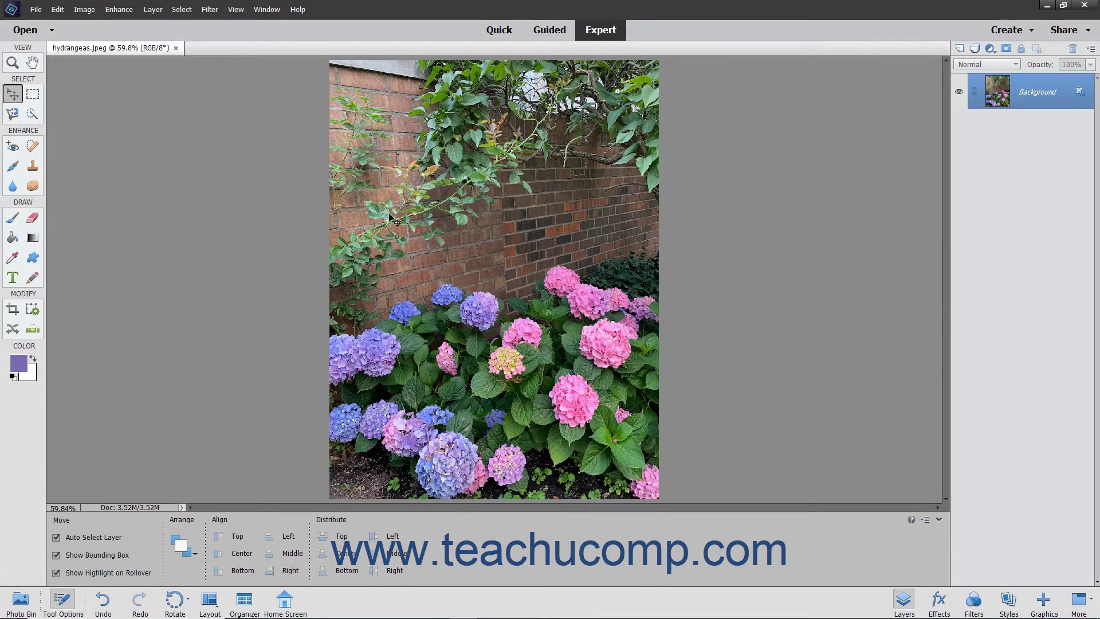
pyautogui.click(208, 11)
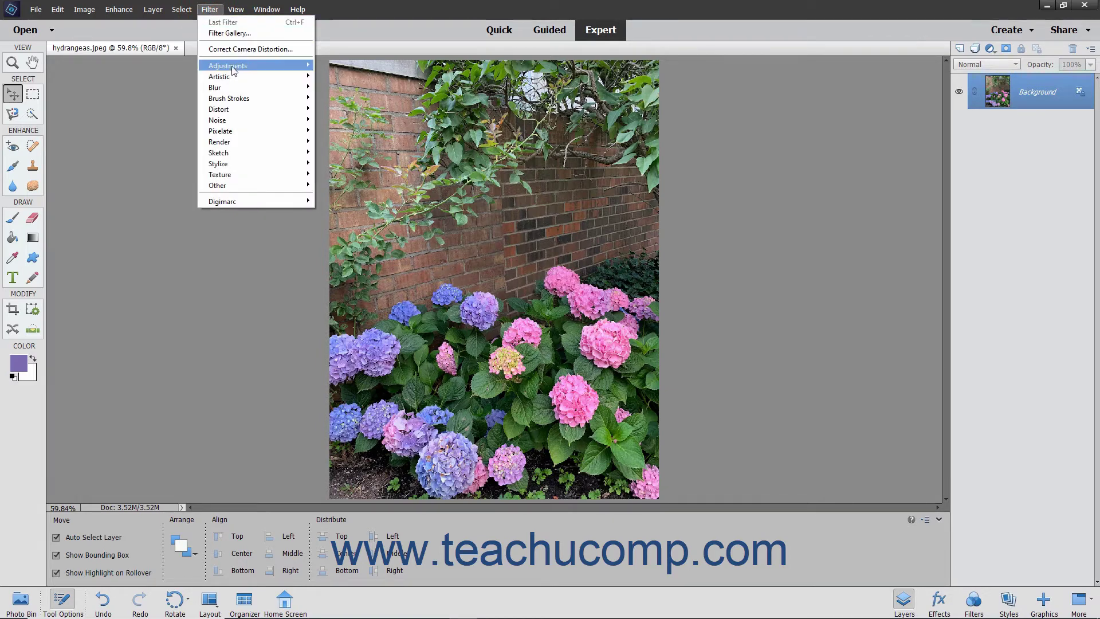
pyautogui.moveTo(236, 77)
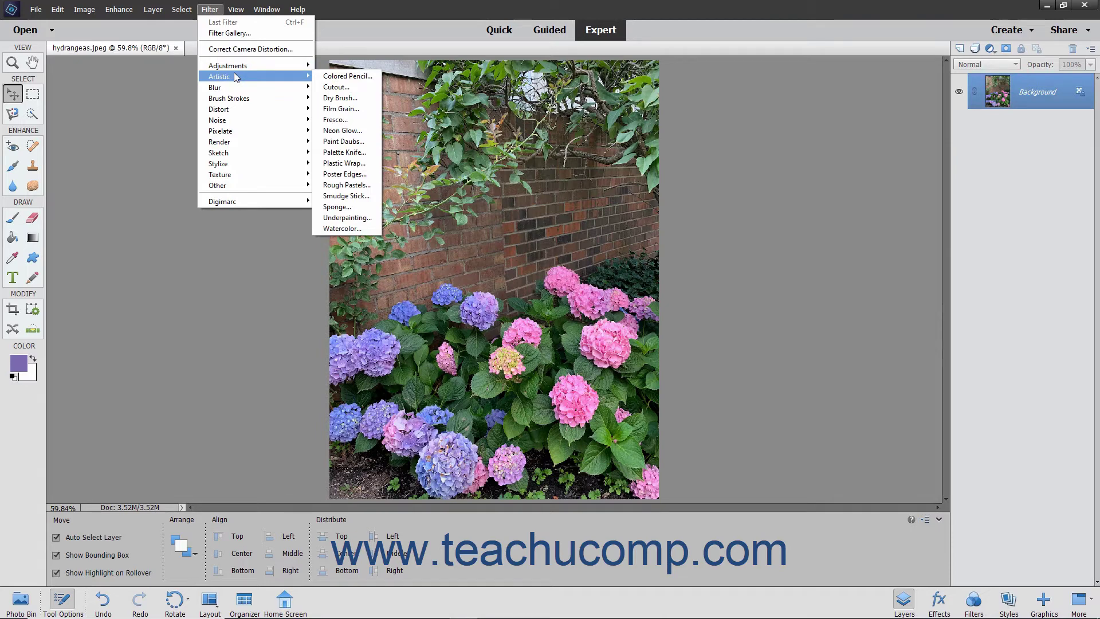
pyautogui.click(341, 99)
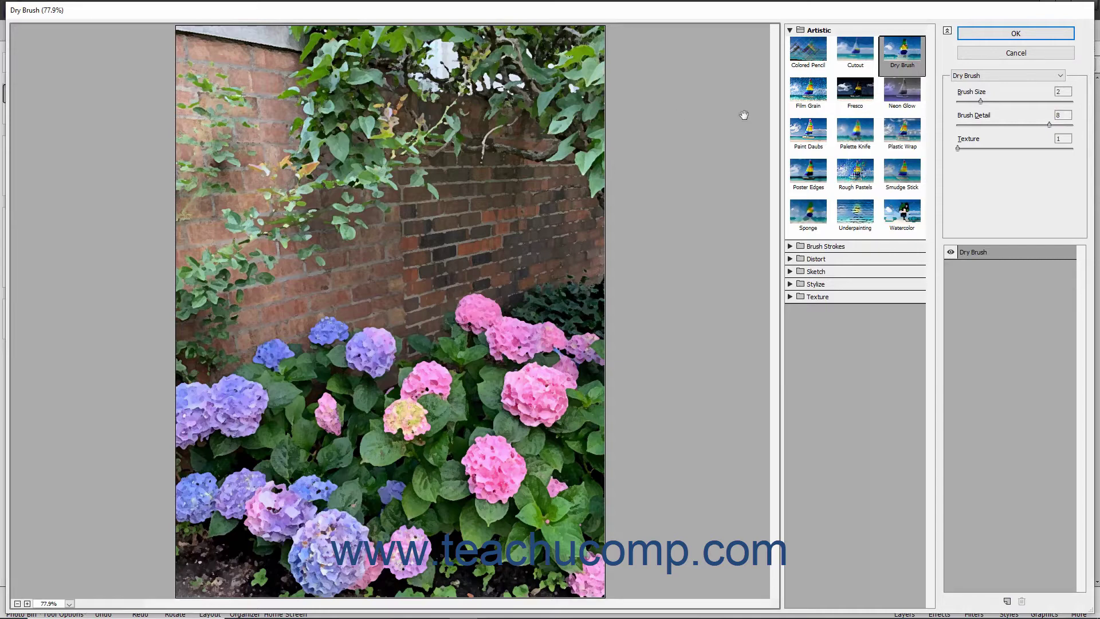
pyautogui.click(986, 53)
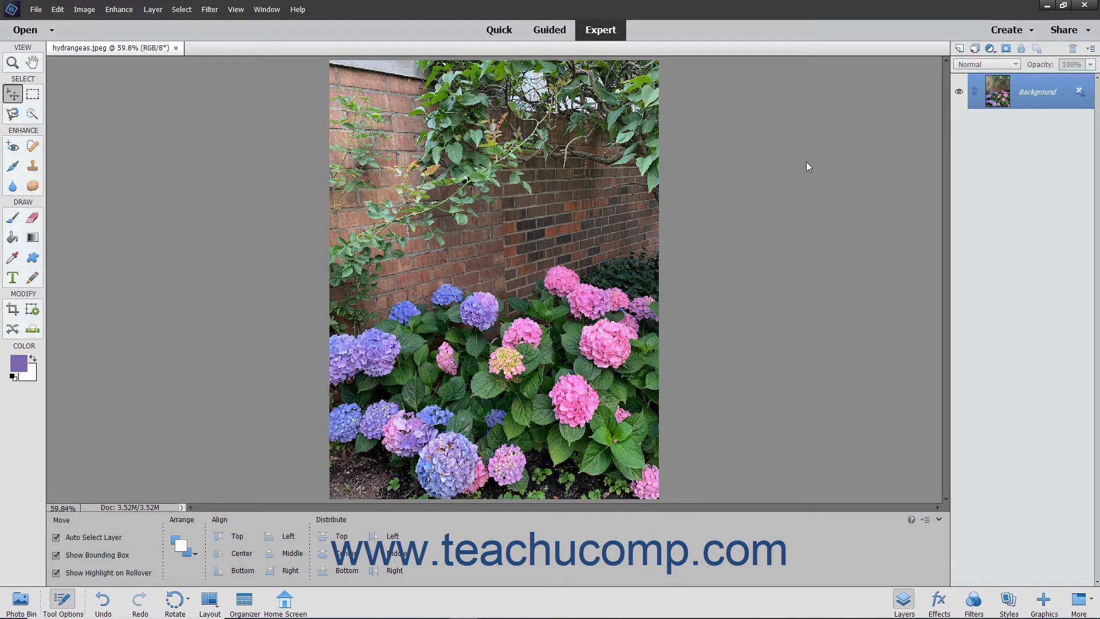
# Show the Filters panel with the Artistic category thumbnails, Colored Pencil to Watercolor.
pyautogui.click(267, 10)
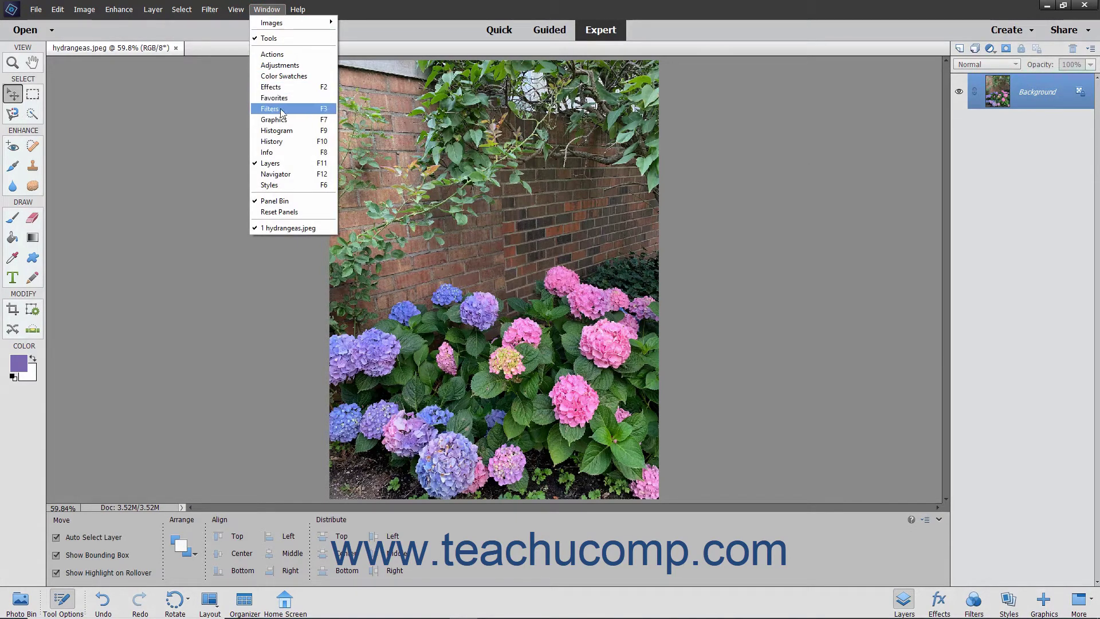
pyautogui.click(887, 147)
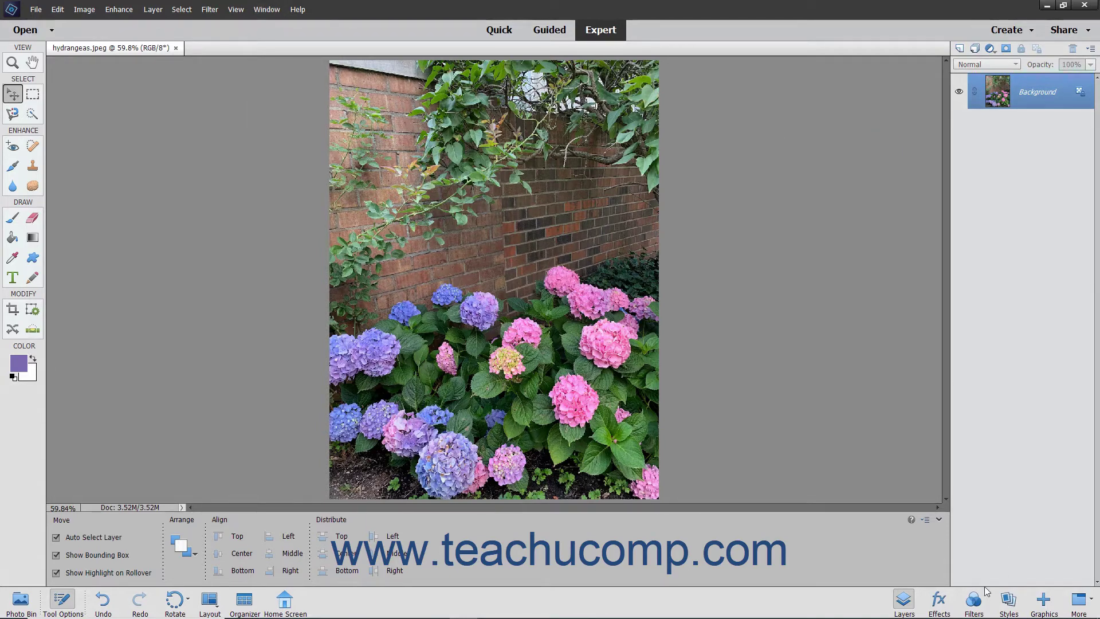
pyautogui.click(974, 601)
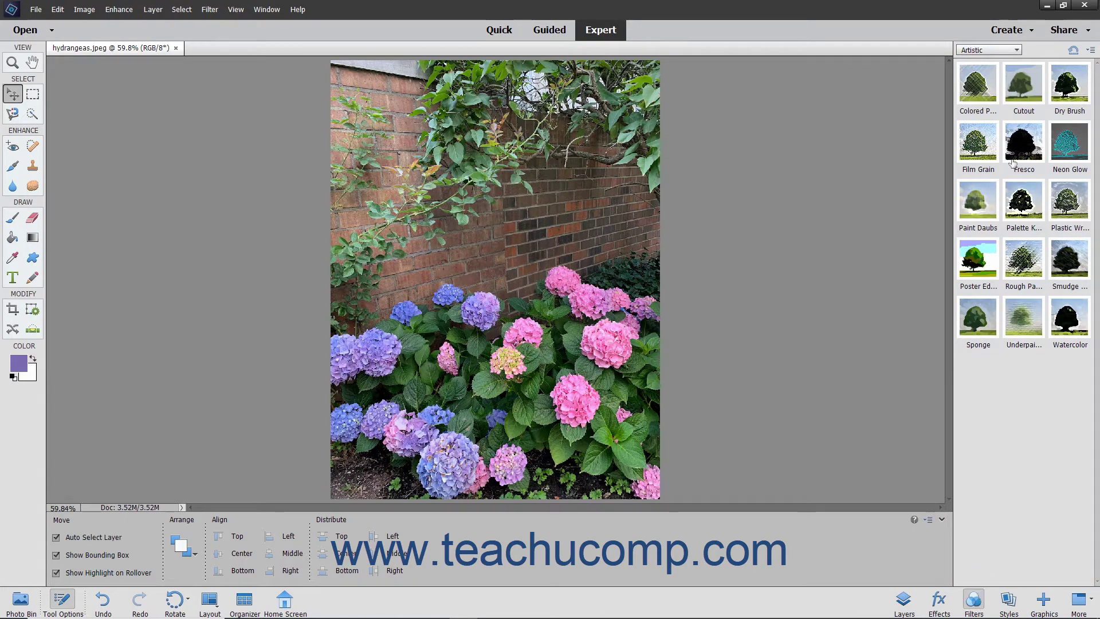
pyautogui.click(1013, 50)
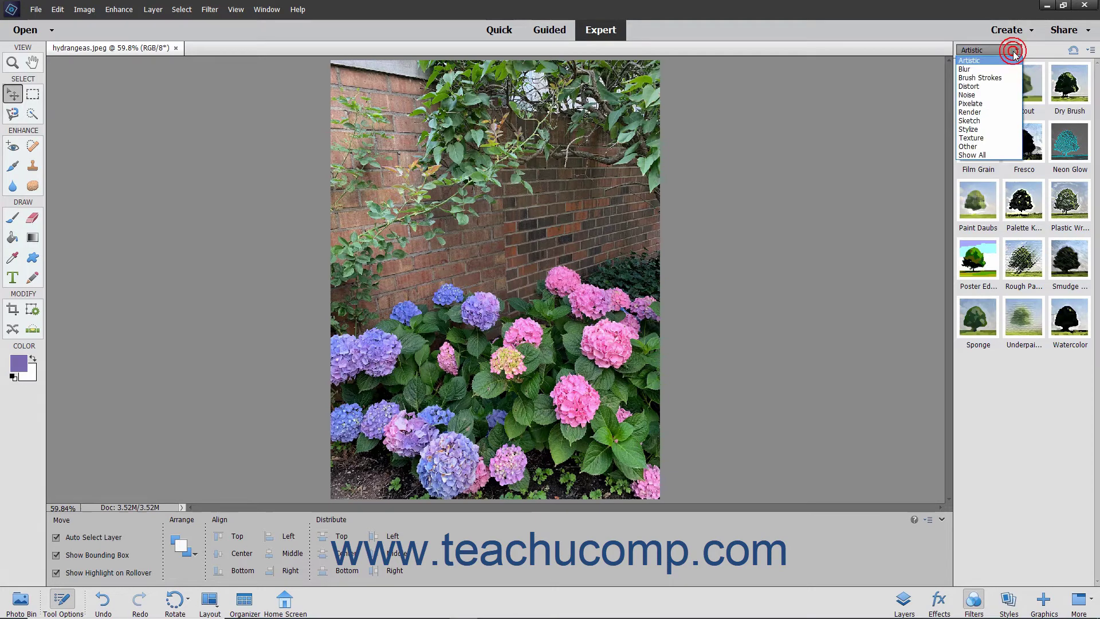
pyautogui.click(1013, 51)
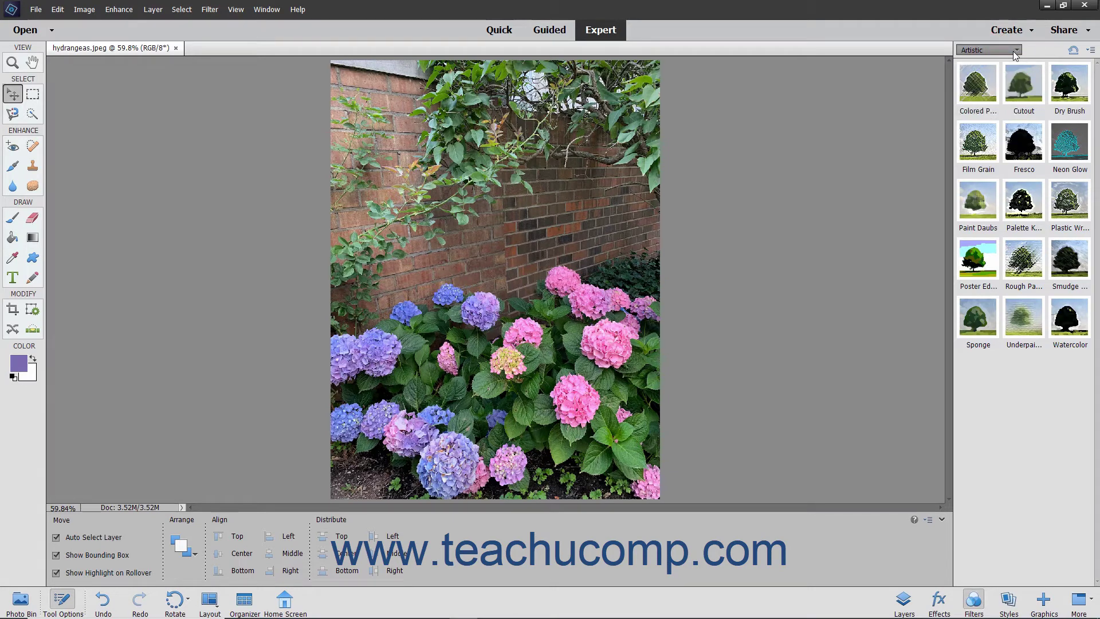
# Apply Colored Pencil with Pencil Width raised from 4 to 6 and commit it.
pyautogui.click(994, 101)
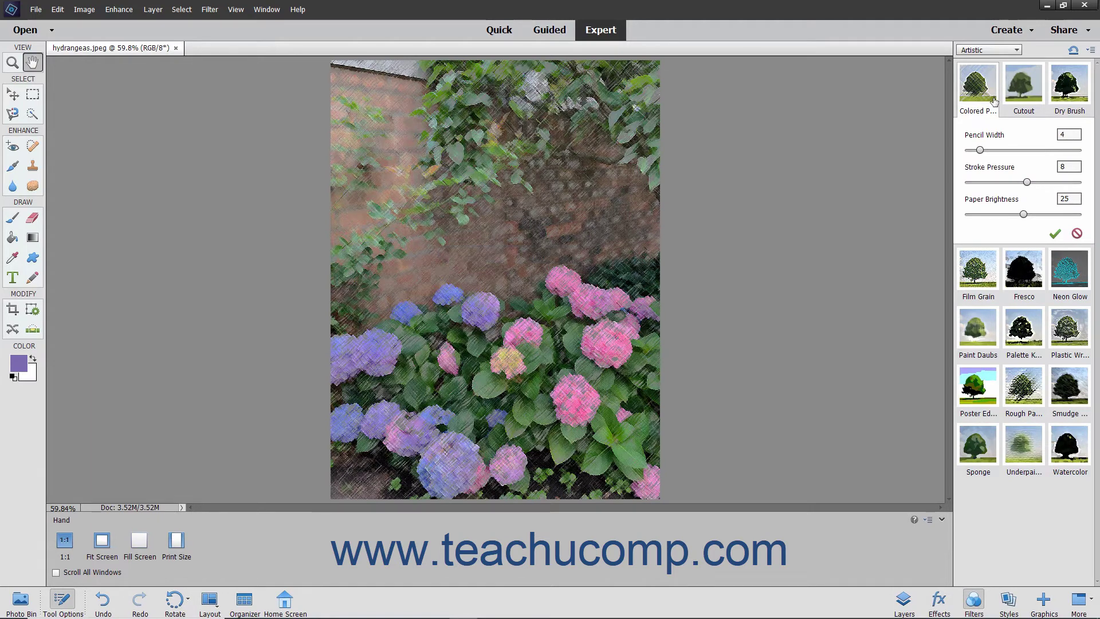
pyautogui.click(980, 150)
pyautogui.moveTo(981, 150); pyautogui.dragTo(989, 151)
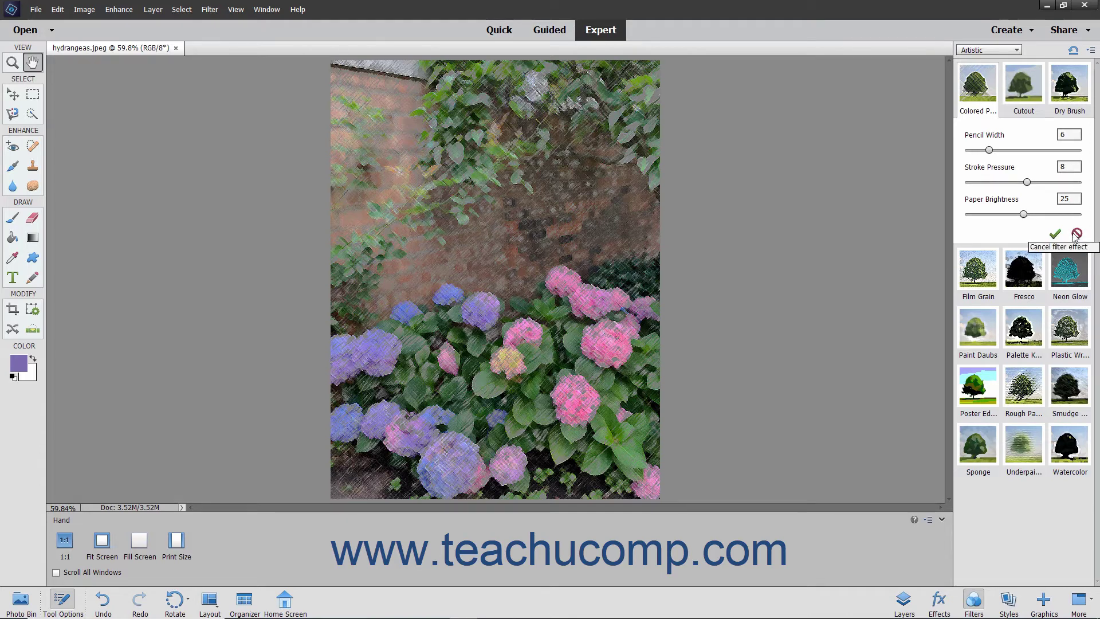
pyautogui.click(1056, 235)
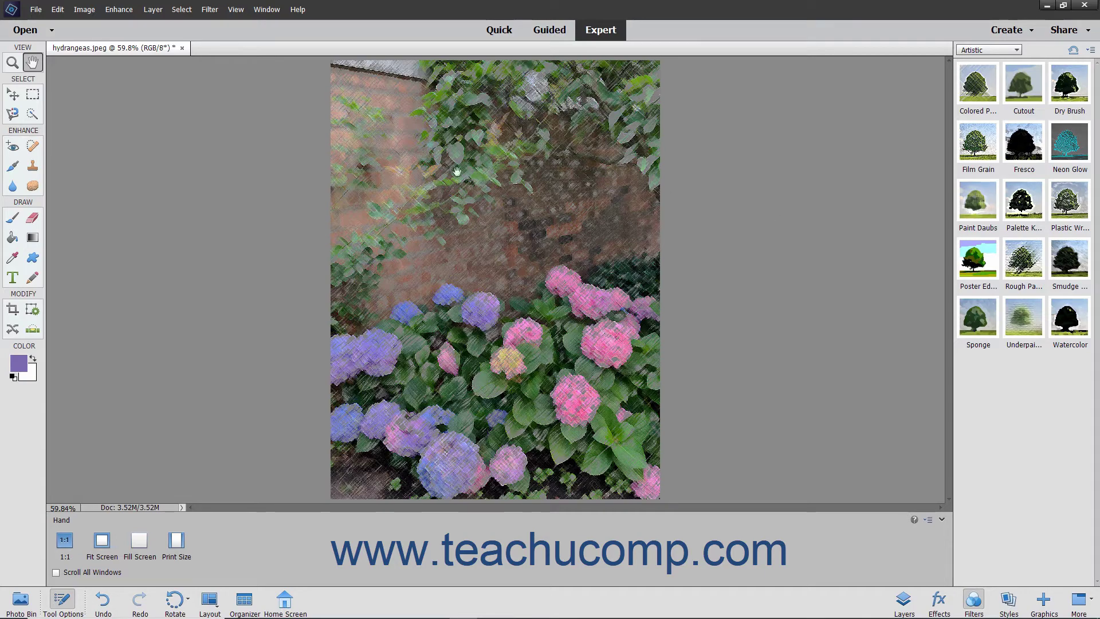
# Open the Filter Gallery at 66.7% preview and expand the Sketch filter category.
pyautogui.click(210, 9)
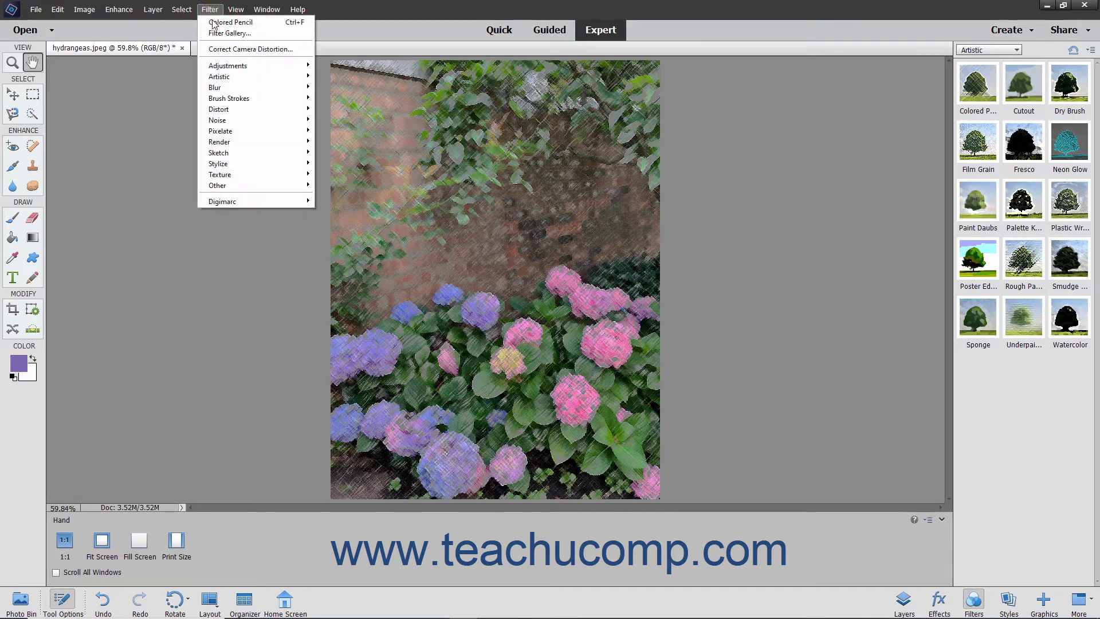
pyautogui.click(221, 34)
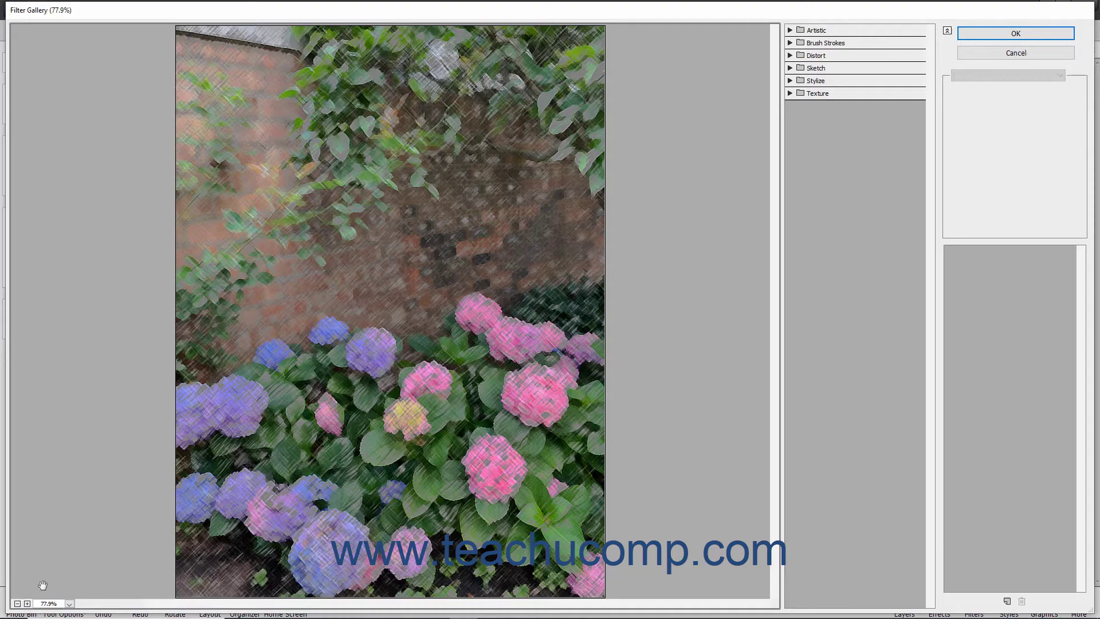
pyautogui.click(27, 603)
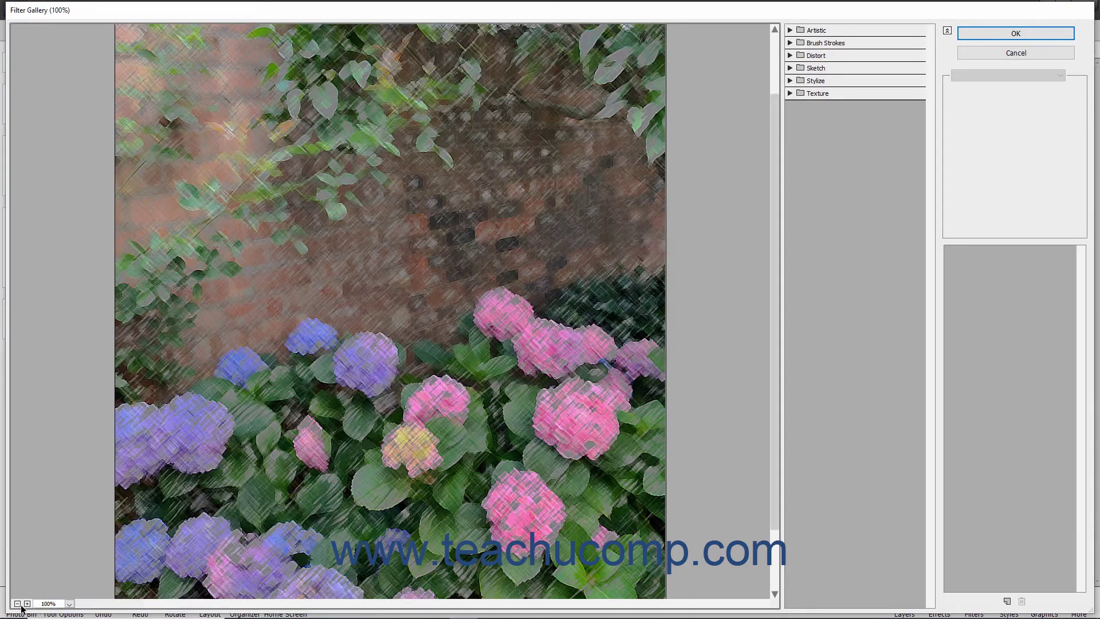
pyautogui.click(18, 603)
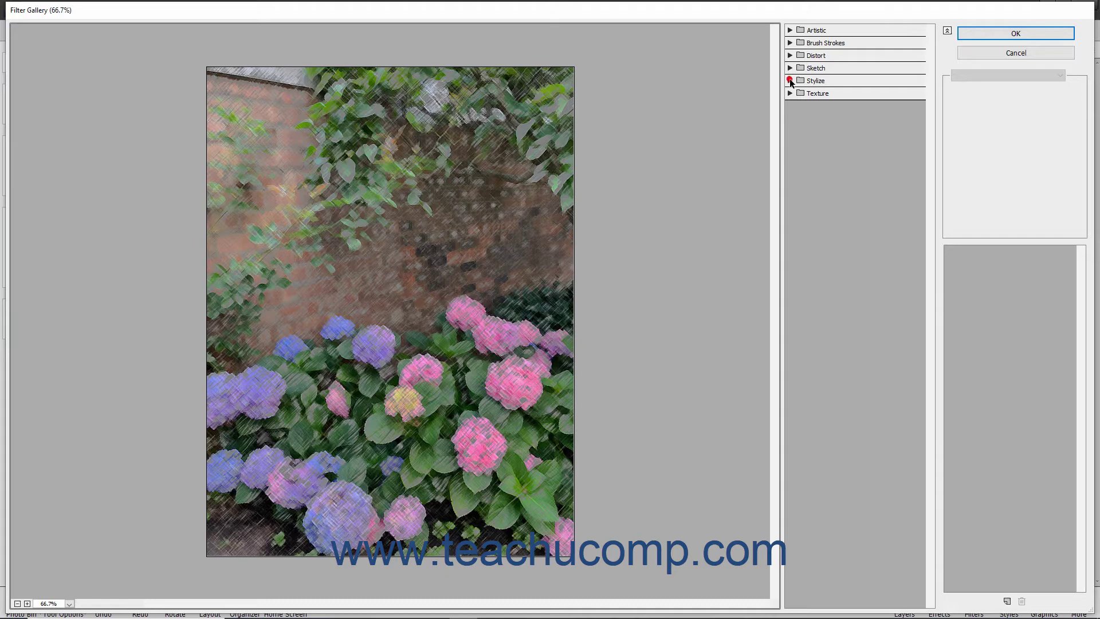
pyautogui.click(790, 80)
pyautogui.click(790, 80)
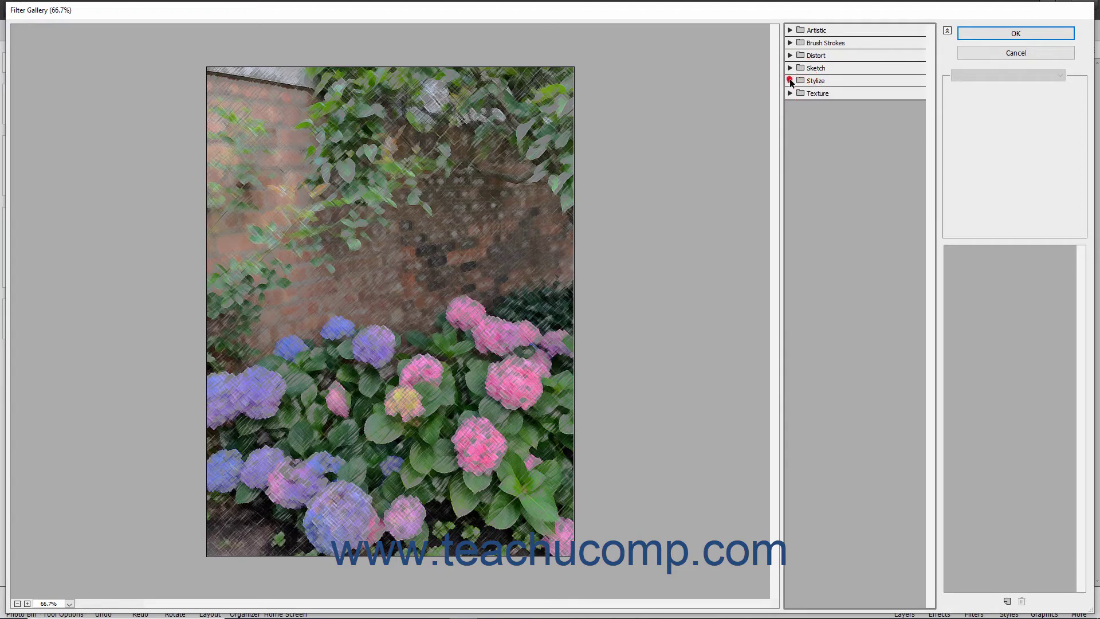
pyautogui.click(790, 68)
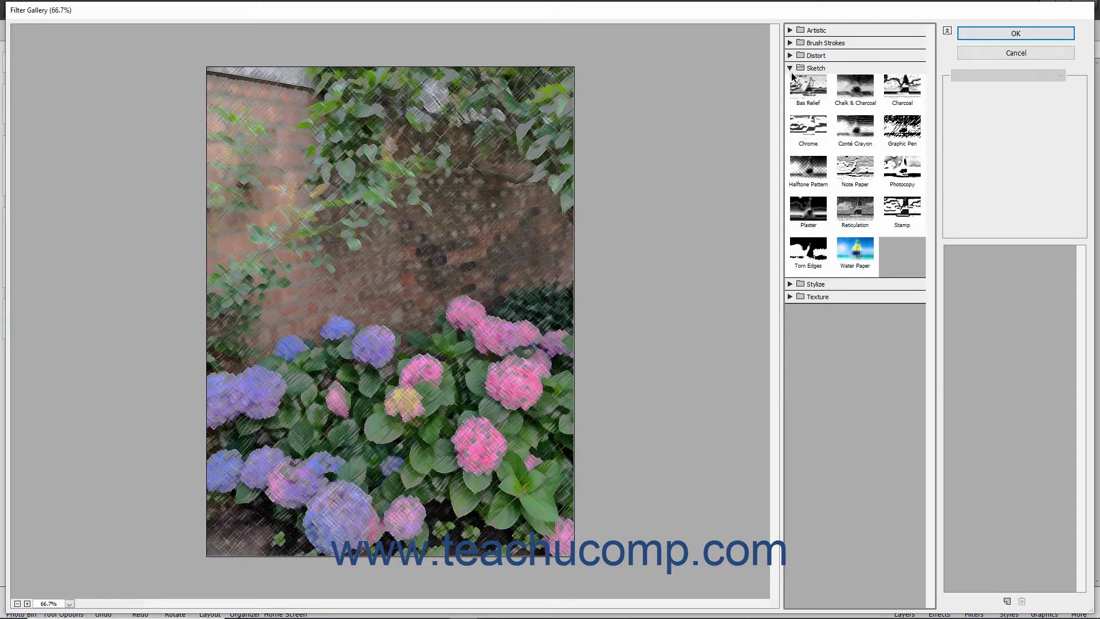
# Apply Water Paper with Brightness 70 and duplicate it as a second effect layer.
pyautogui.click(858, 250)
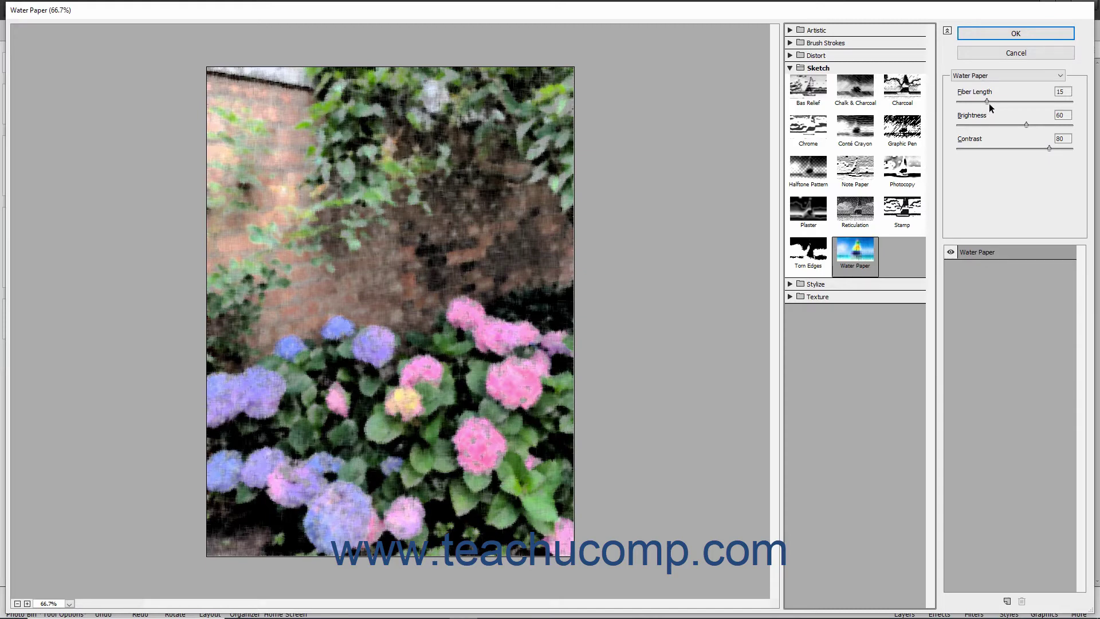
pyautogui.moveTo(1026, 124); pyautogui.dragTo(1036, 125)
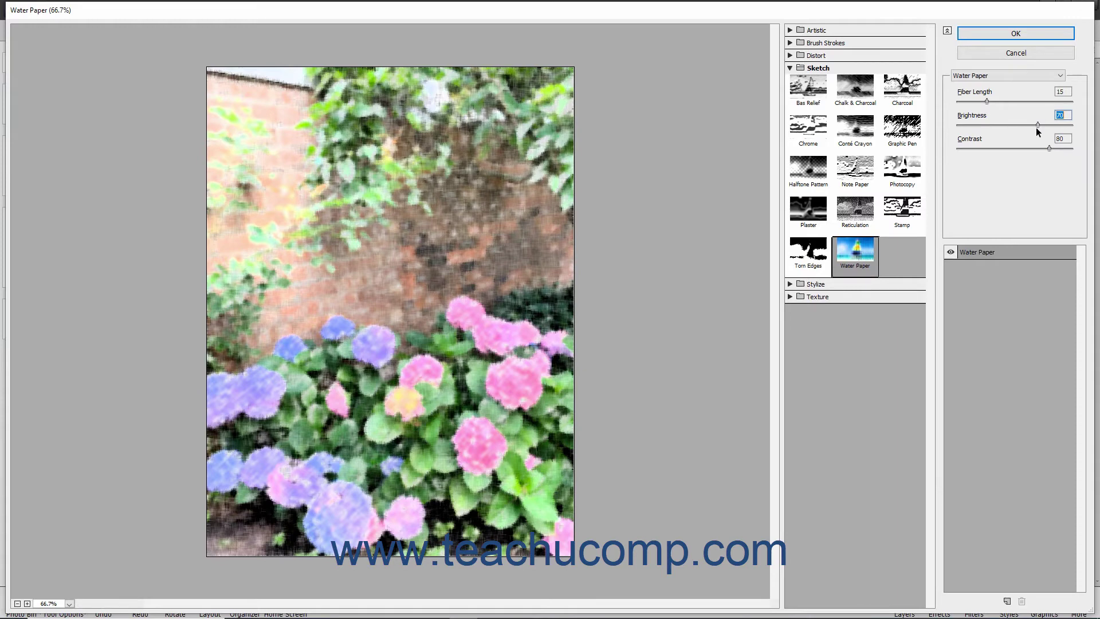
pyautogui.click(991, 253)
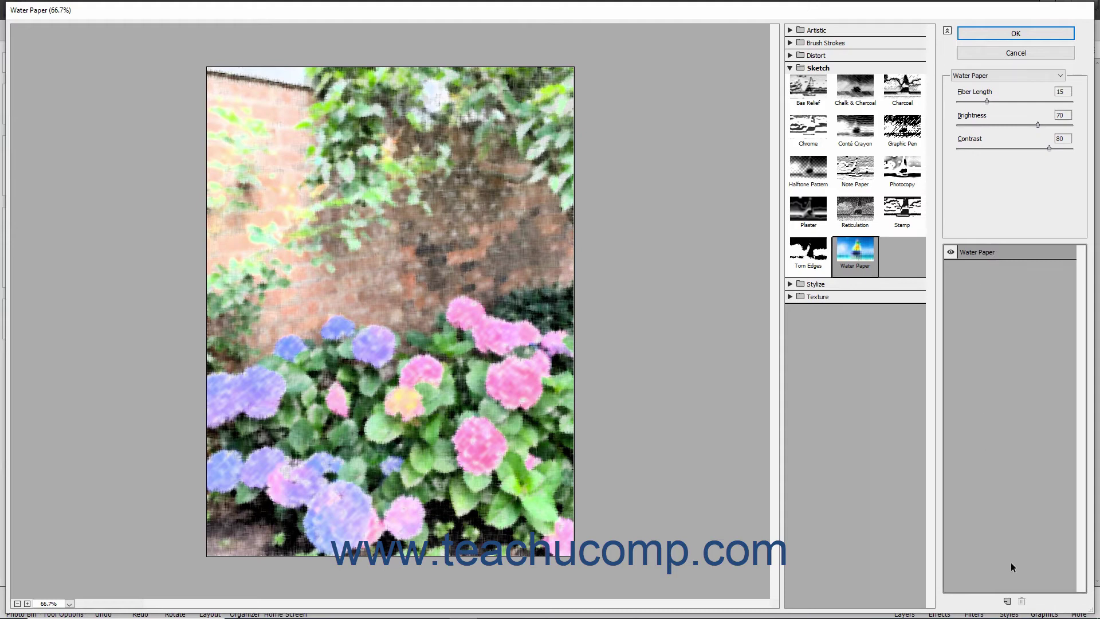
pyautogui.click(1007, 600)
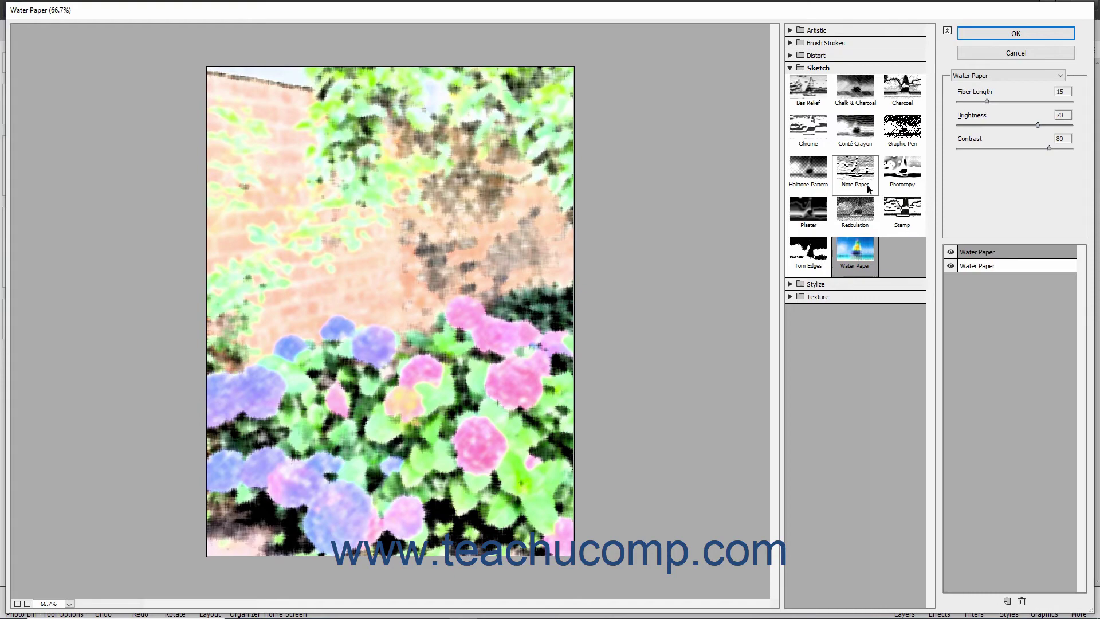
# Turn the top effect layer into Distort > Glass and delete the Water Paper layer.
pyautogui.click(790, 56)
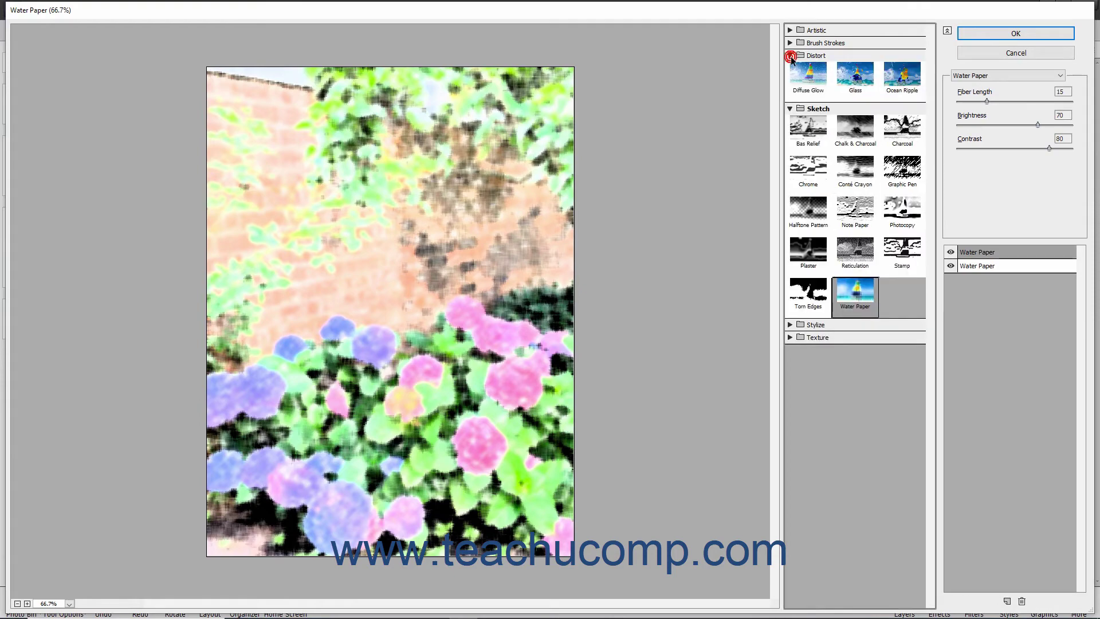
pyautogui.click(861, 85)
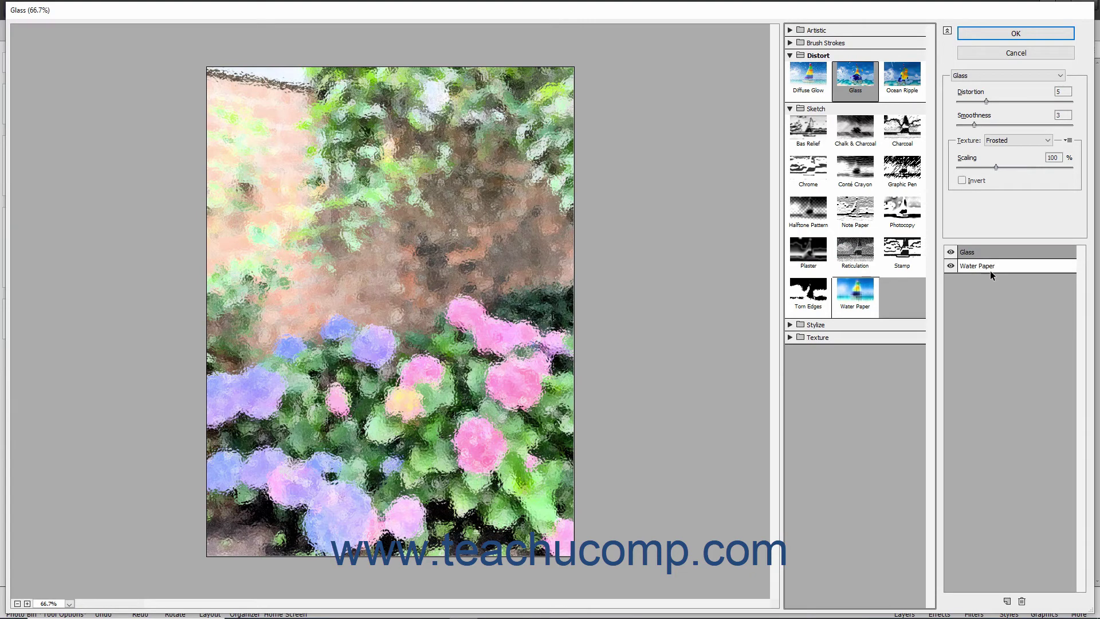
pyautogui.click(1012, 269)
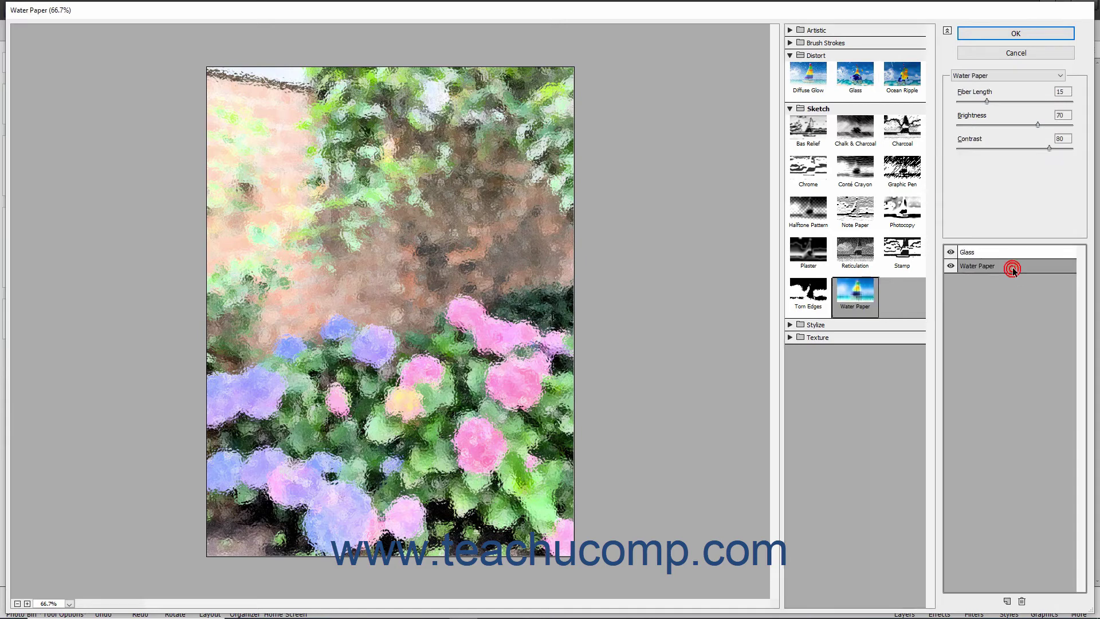
pyautogui.moveTo(1008, 248); pyautogui.dragTo(1006, 245)
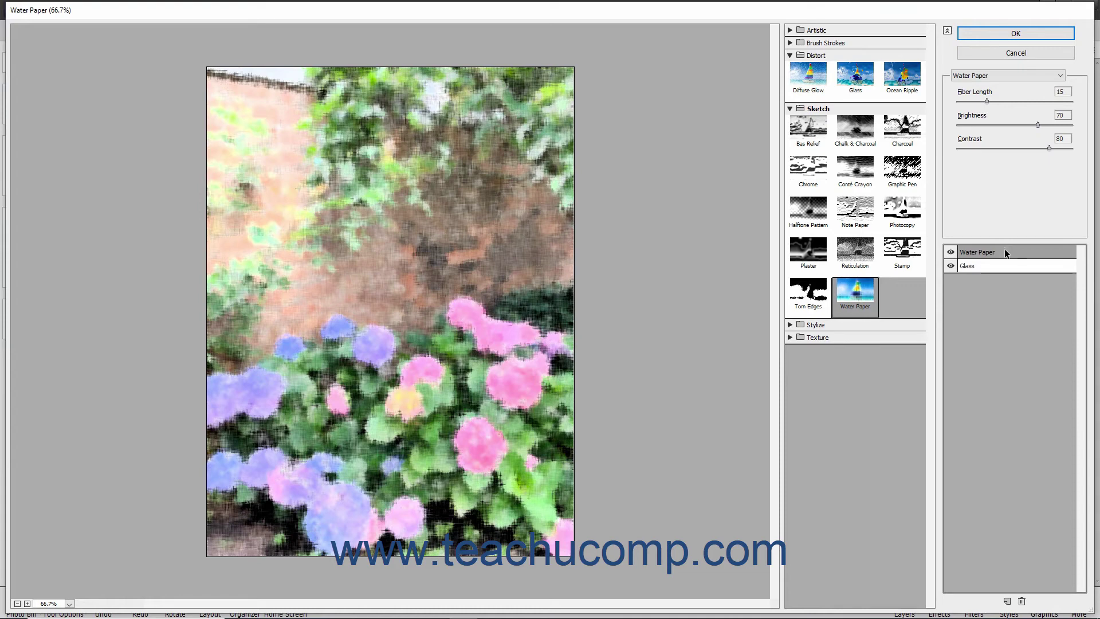
pyautogui.click(1022, 601)
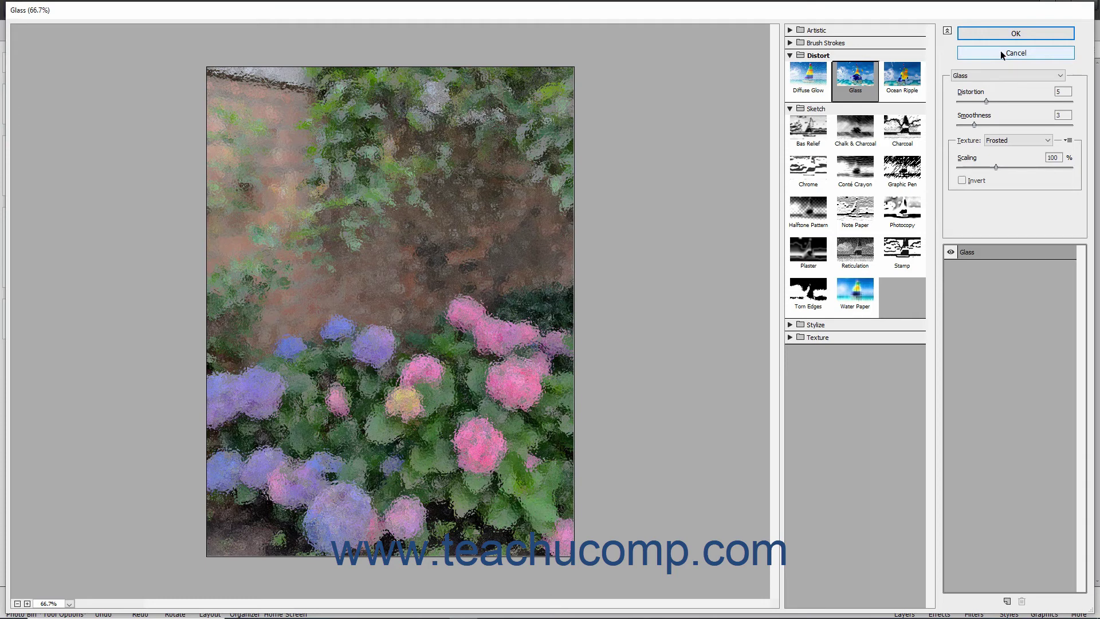
# Commit the Glass filter and show the Layers panel with its Background layer.
pyautogui.click(1003, 33)
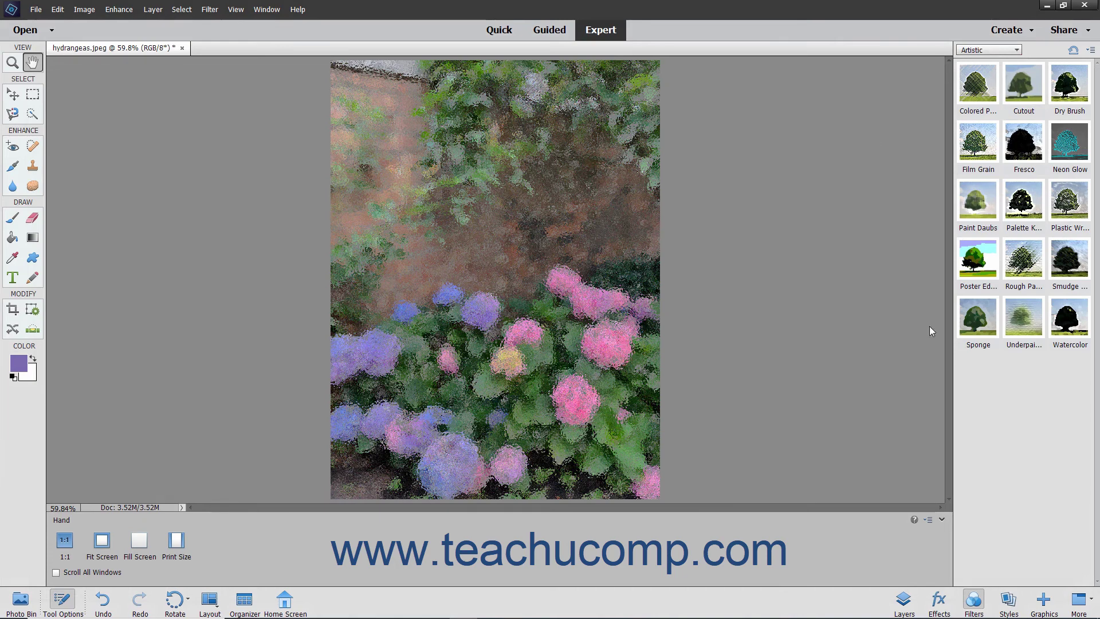
pyautogui.click(905, 600)
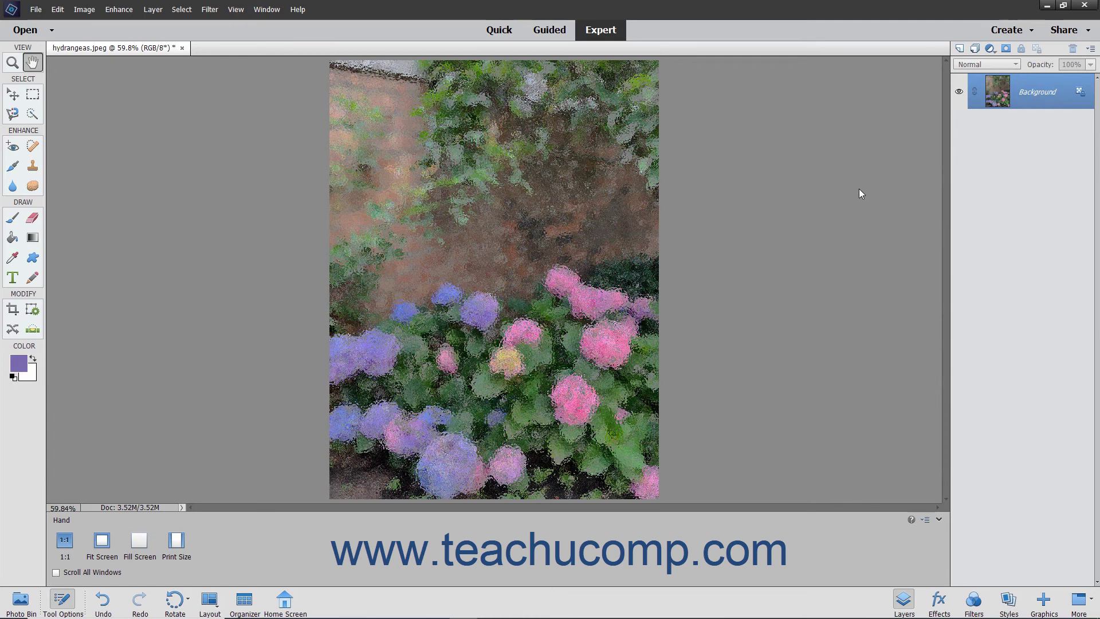
pyautogui.click(210, 9)
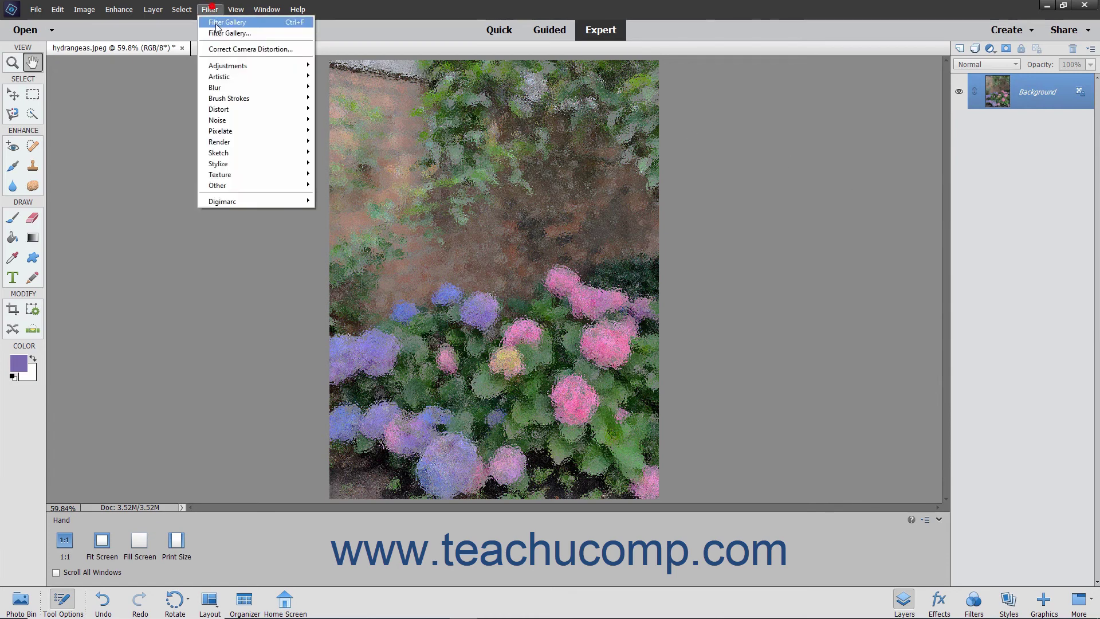
pyautogui.moveTo(241, 120)
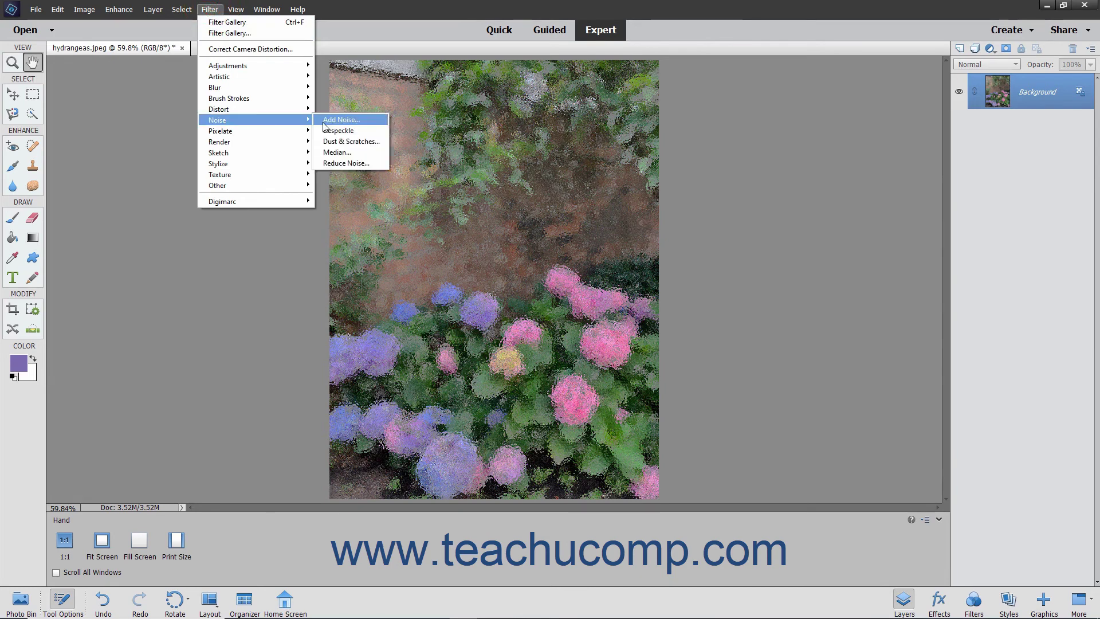
pyautogui.click(209, 9)
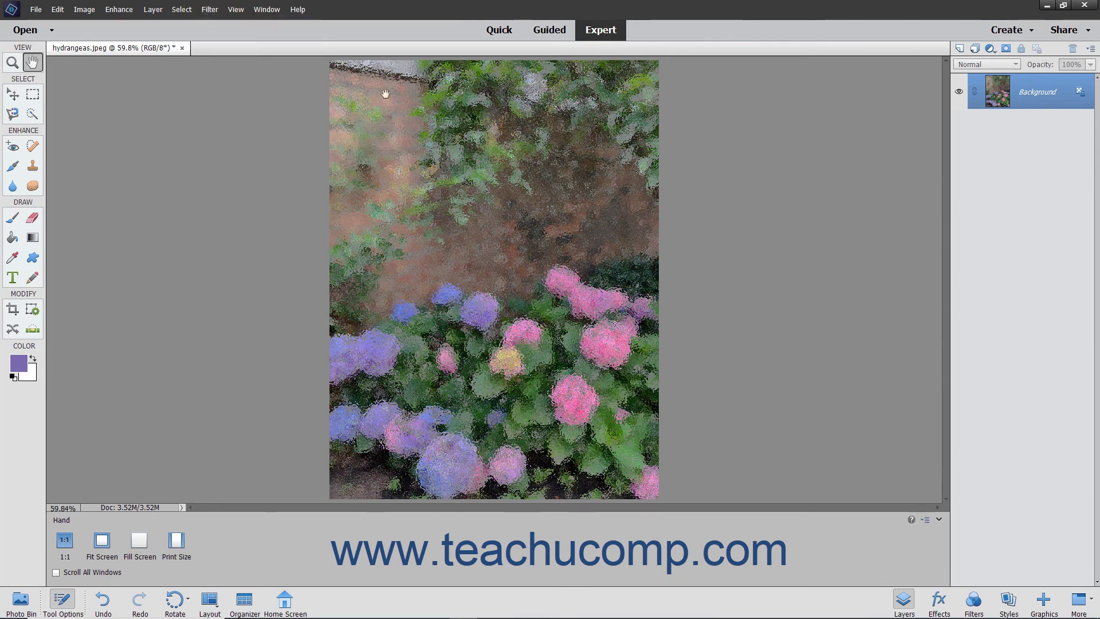
pyautogui.click(974, 598)
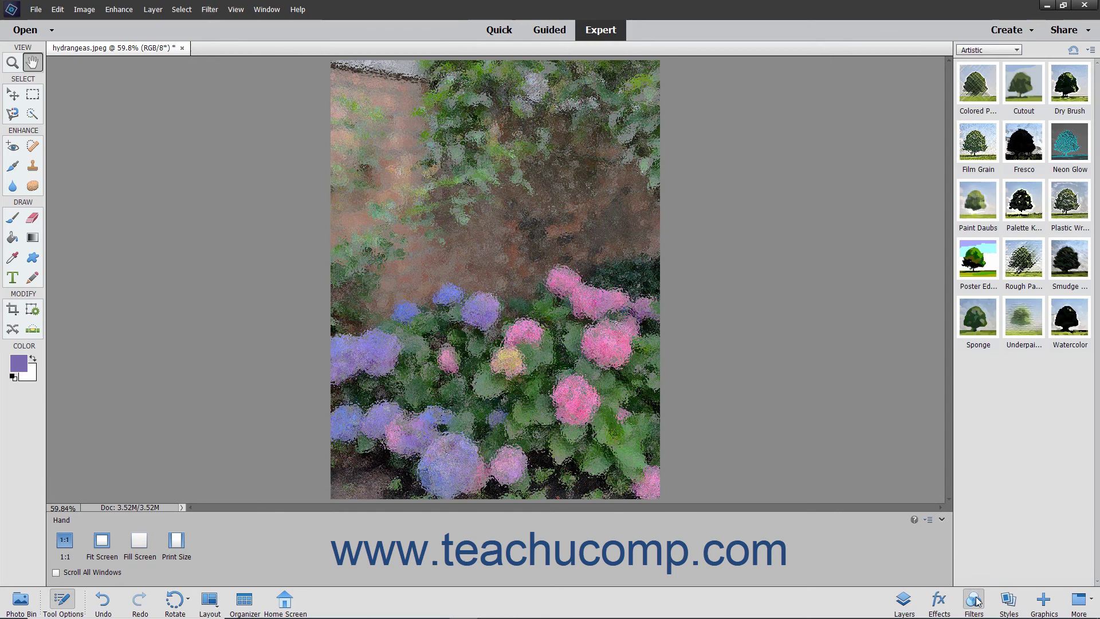
pyautogui.click(904, 601)
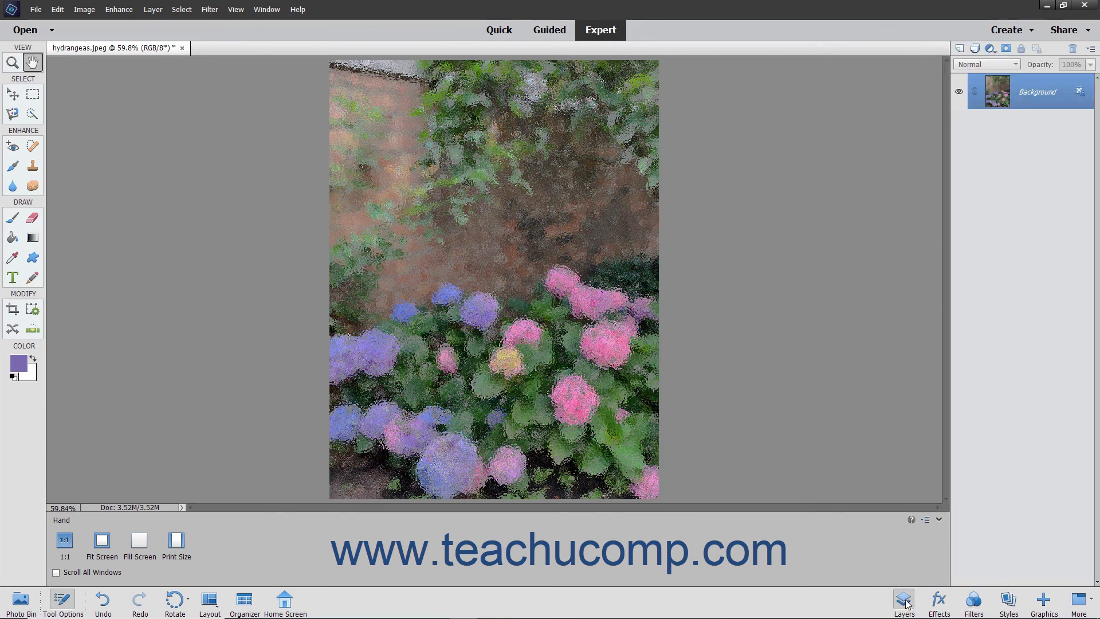
pyautogui.click(1031, 103)
pyautogui.click(1033, 146)
pyautogui.click(975, 600)
# Try the Neon Glow filter on the photo, then undo it with Edit > Undo Neon Glow.
pyautogui.click(1064, 150)
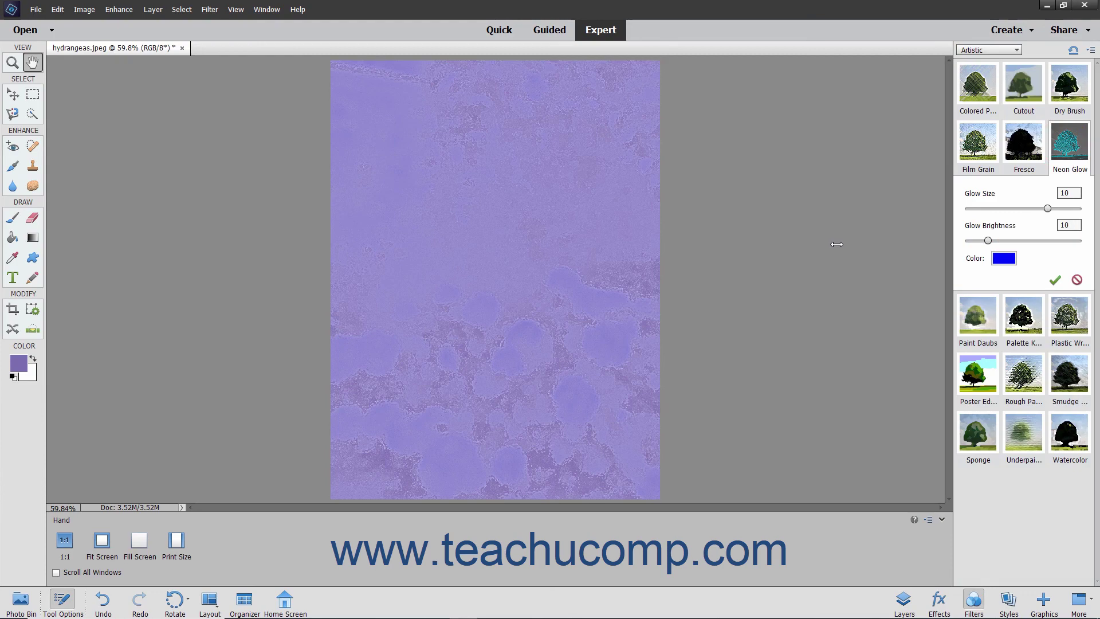
pyautogui.click(57, 10)
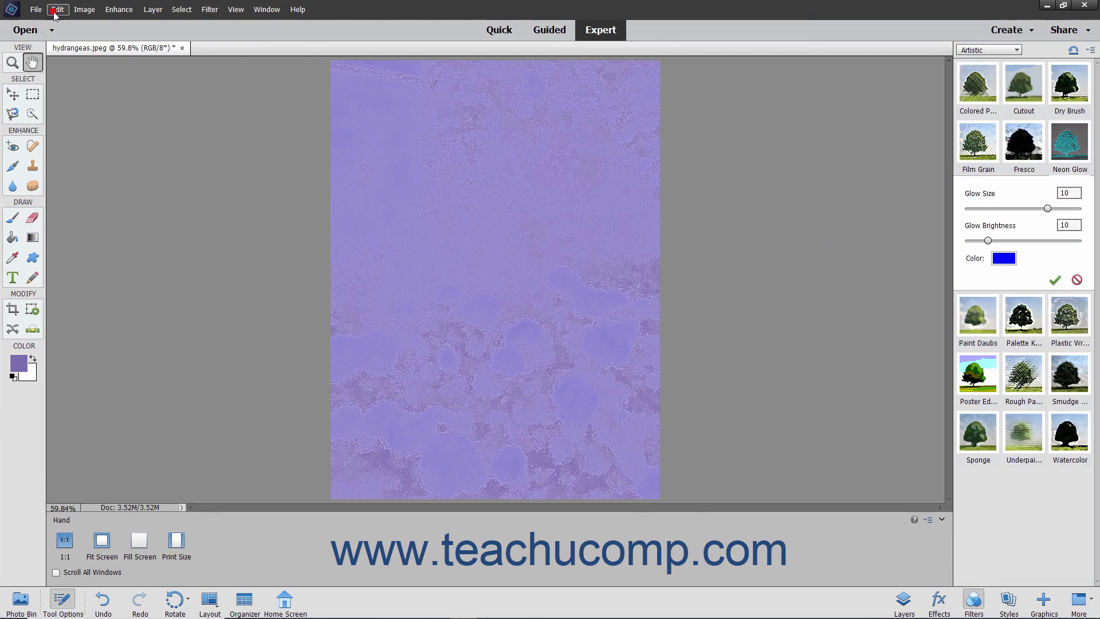
pyautogui.click(81, 22)
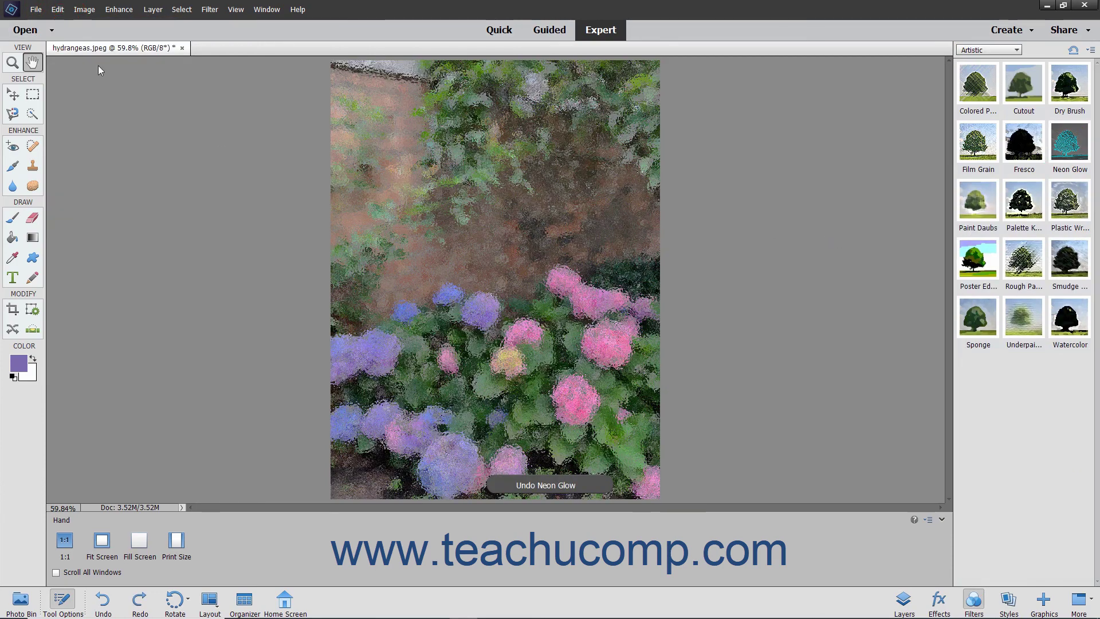